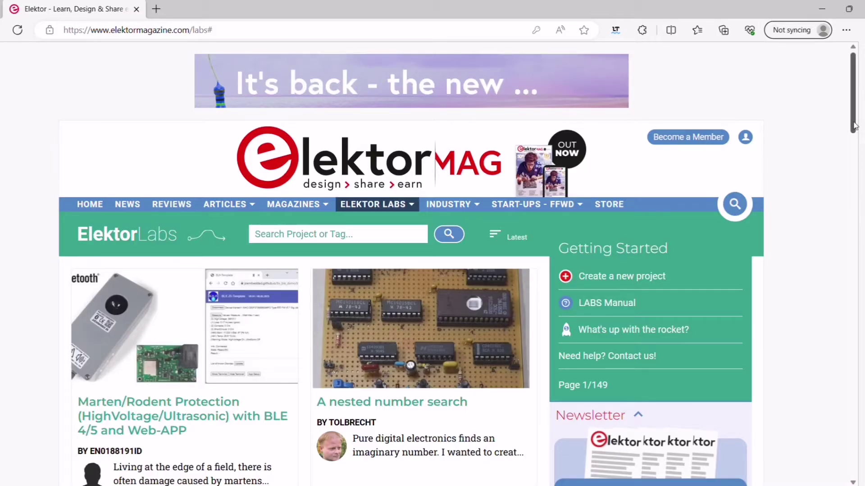
Sign in to Elektor Labs with the saved credentials after briefly viewing the Register form
left_click_drag(852, 125, 852, 266)
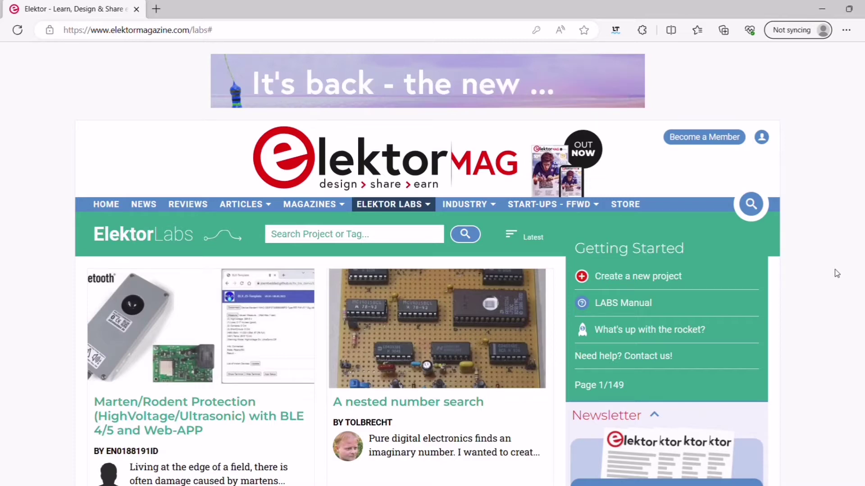
left_click(760, 138)
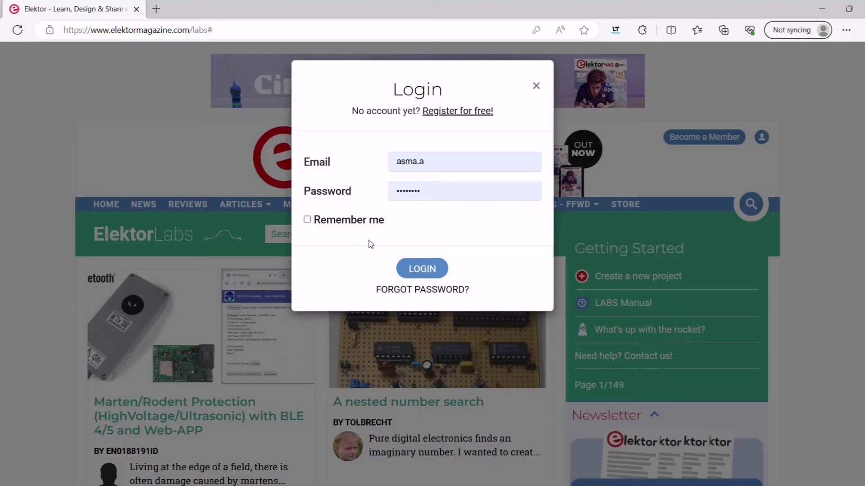
left_click(465, 113)
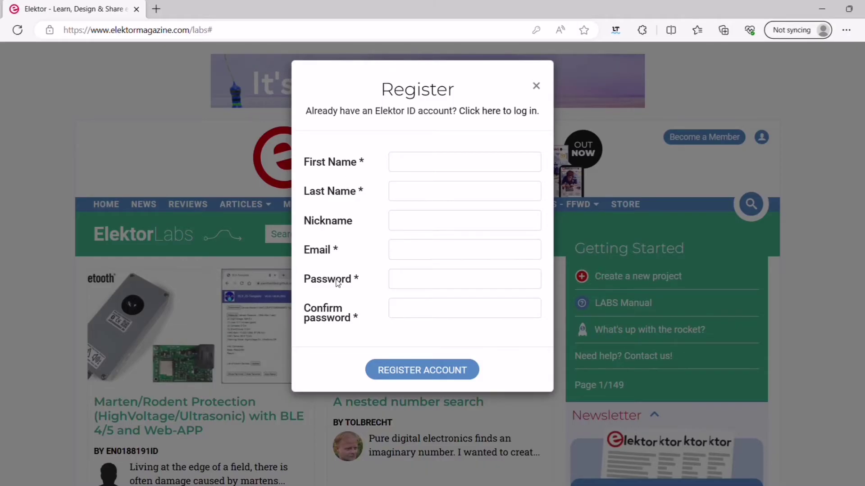
key("Escape")
left_click(762, 137)
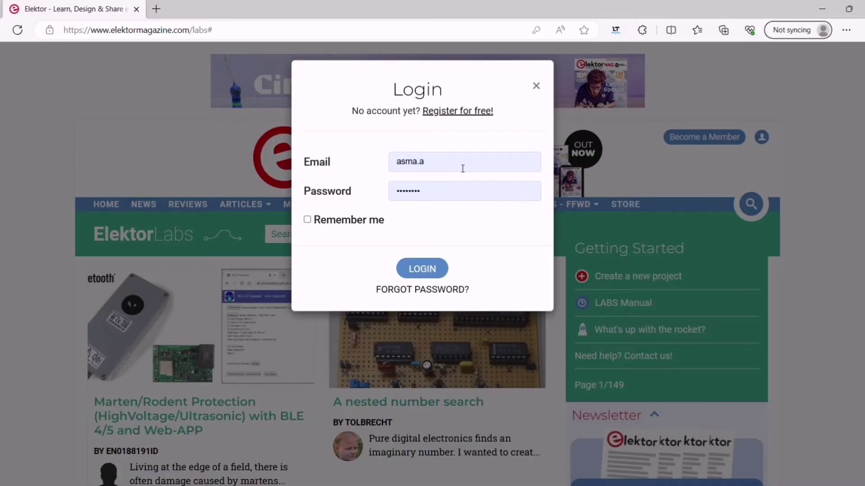
key("Return")
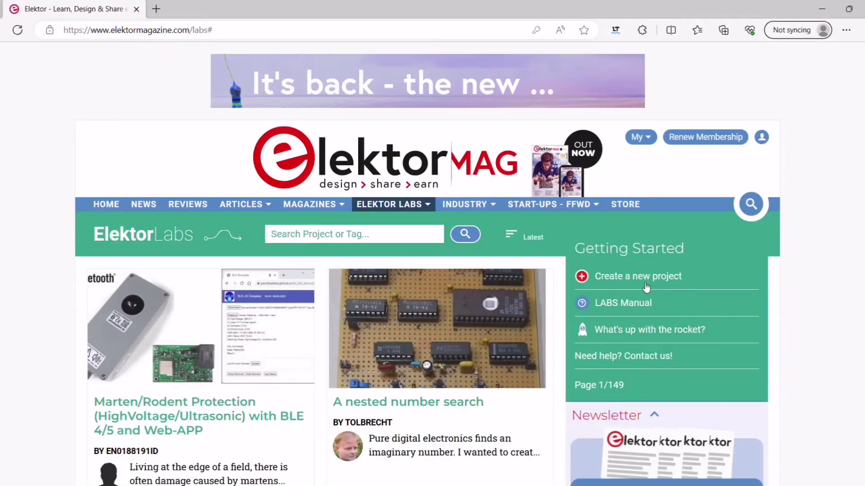
Go to the MyLAB profile page and scroll down to the empty My Projects section
left_click(646, 280)
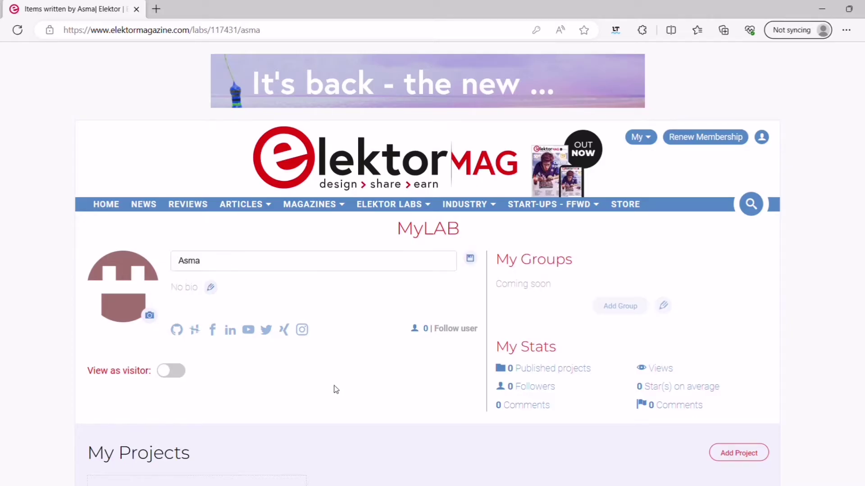
left_click(178, 331)
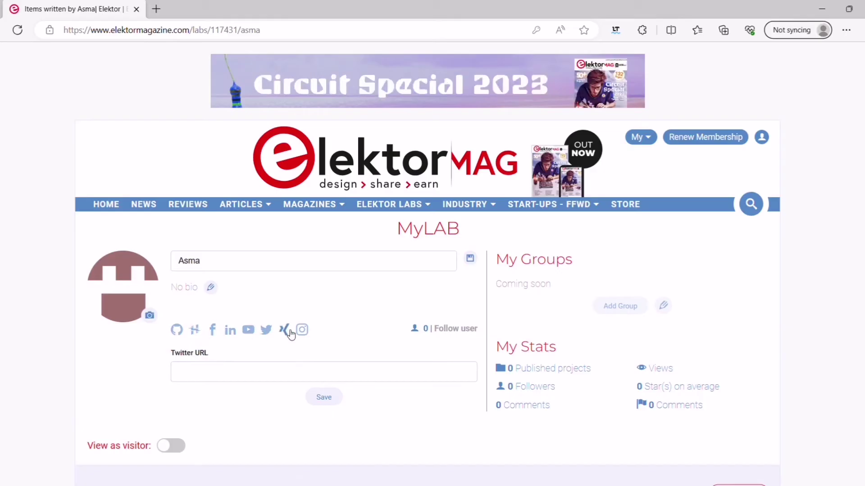
scroll(336, 383, "down", 2)
scroll(766, 284, "down", 2)
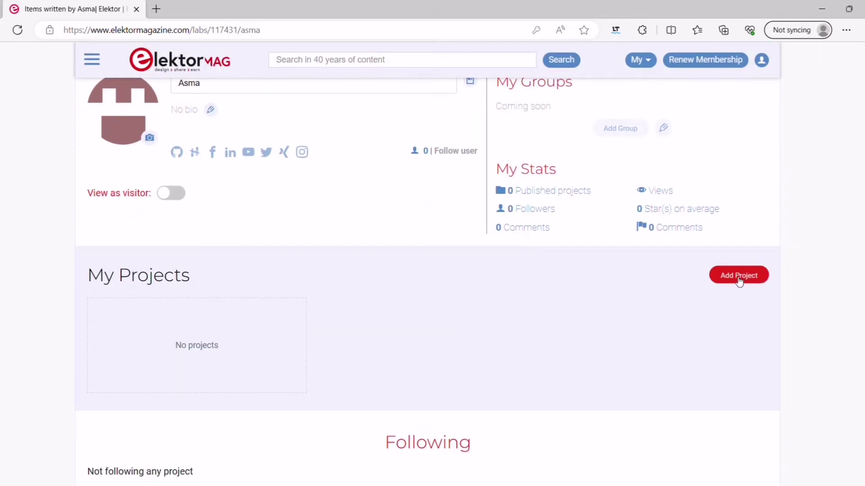
Start a new project titled 'Melody Maker with MicroPython and ESP32' with the PWM buzzer teaser
left_click(740, 276)
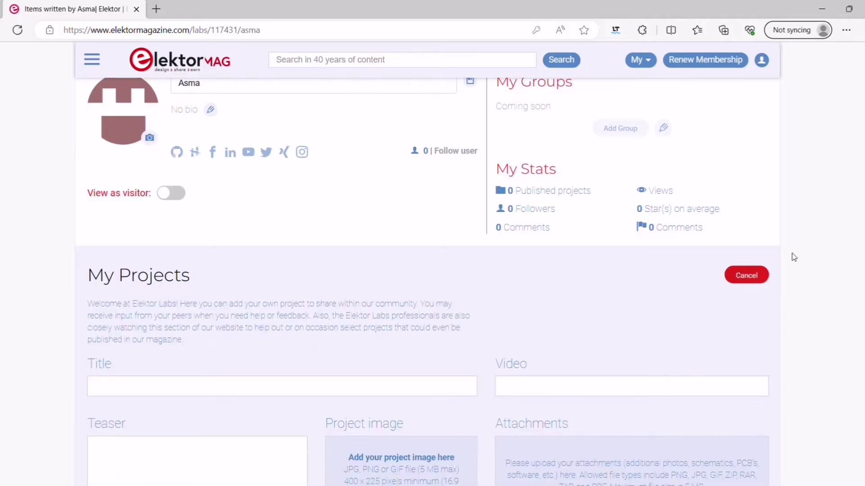
scroll(824, 246, "down", 3)
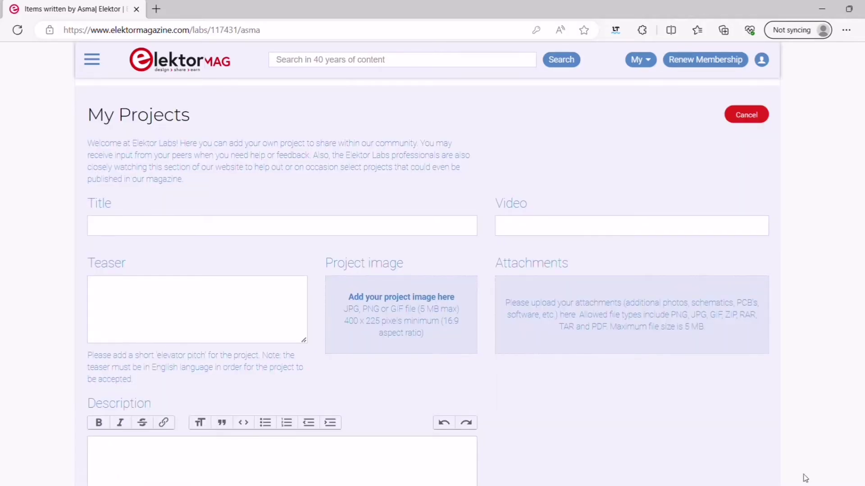
left_click(348, 232)
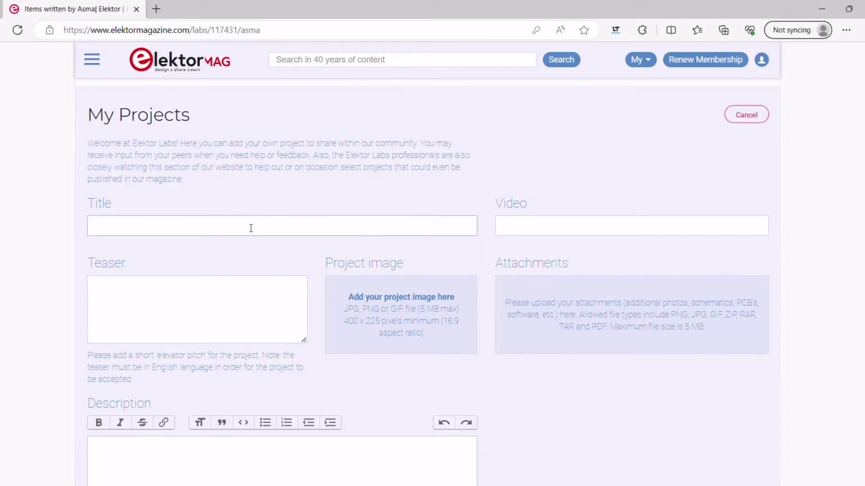
type("Melody Maker with MicroPython and ESP32")
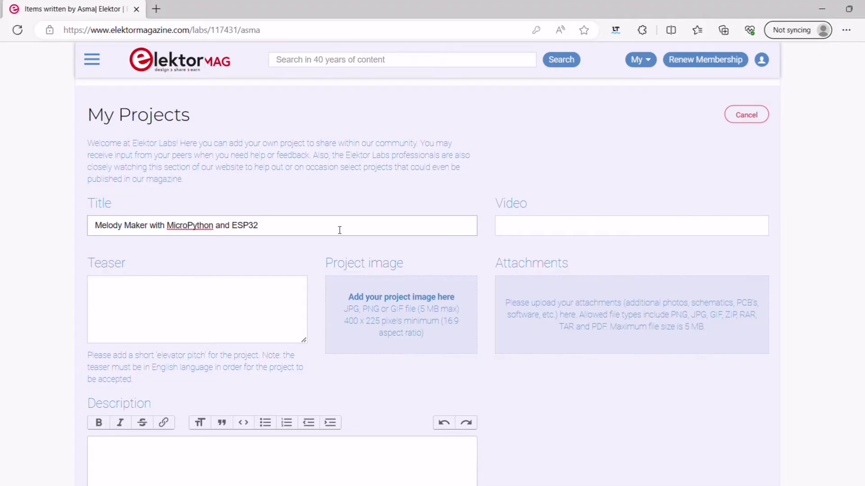
left_click(205, 295)
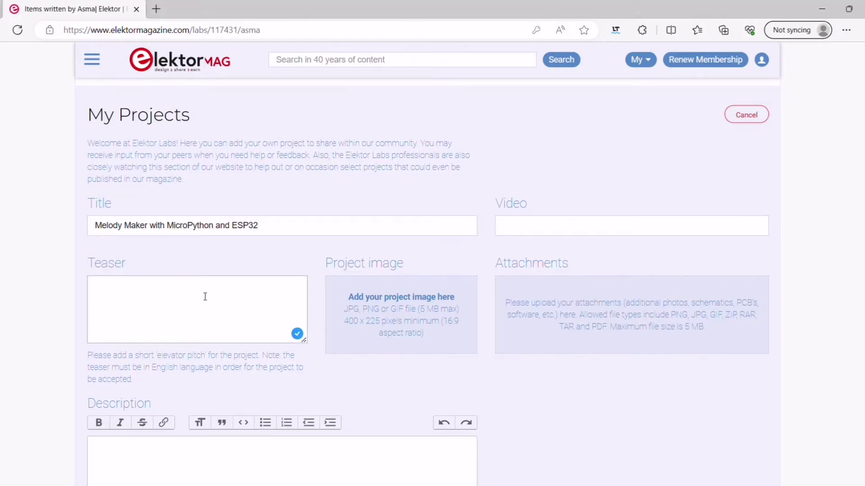
type("This Project shows how PWM type tones with different frequencies can be generated and sent to a buzzer device.")
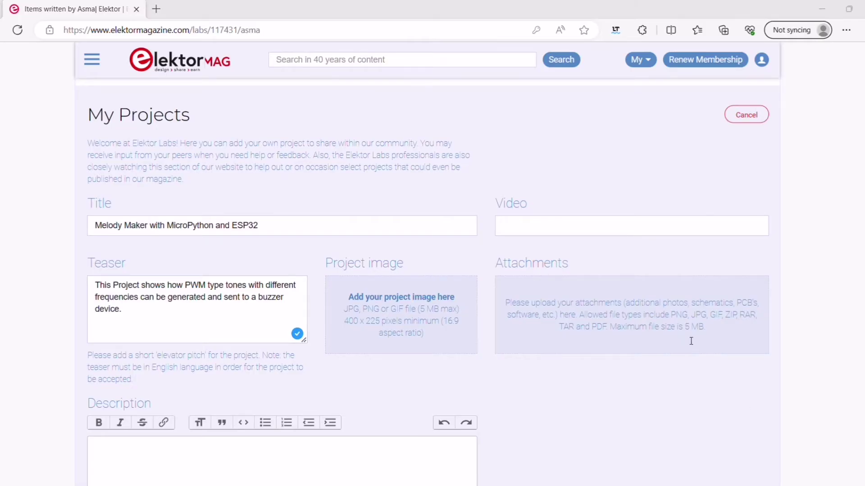
Paste the two-paragraph buzzer/MakePython ESP32 description and upload the breadboard photo as project image
left_click(340, 461)
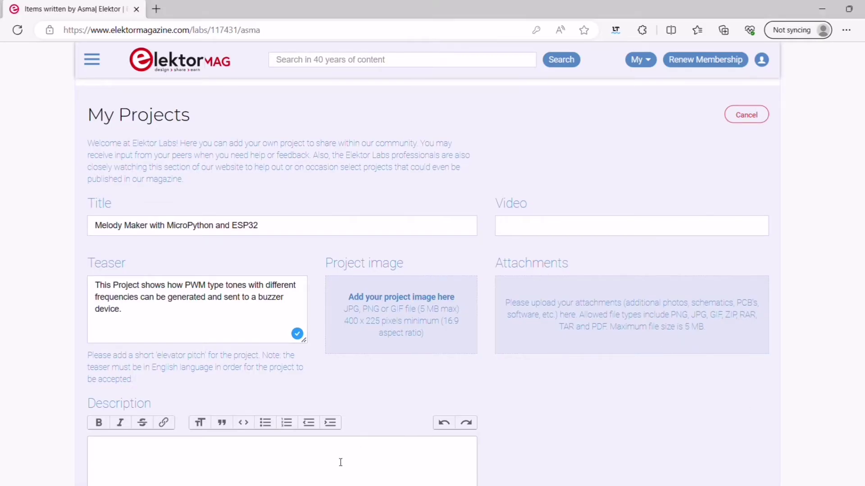
type("This Project shows how PWM type tones with different frequencies can be generated and sent to a buzzer device. In this project a buzzer is connected to the MakePython ESP32 Development Board.")
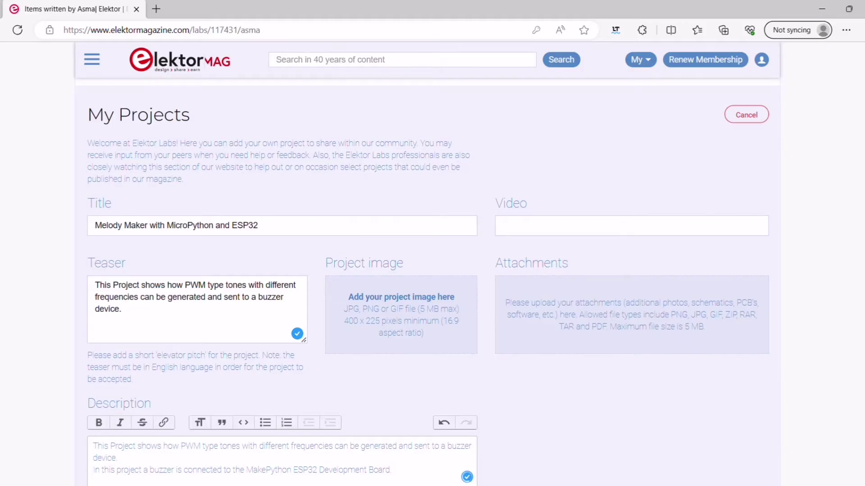
scroll(849, 324, "down", 2)
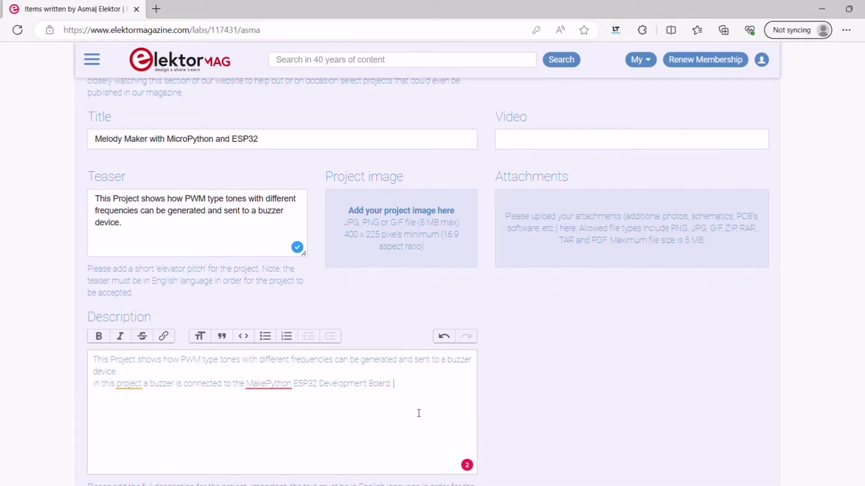
left_click(391, 235)
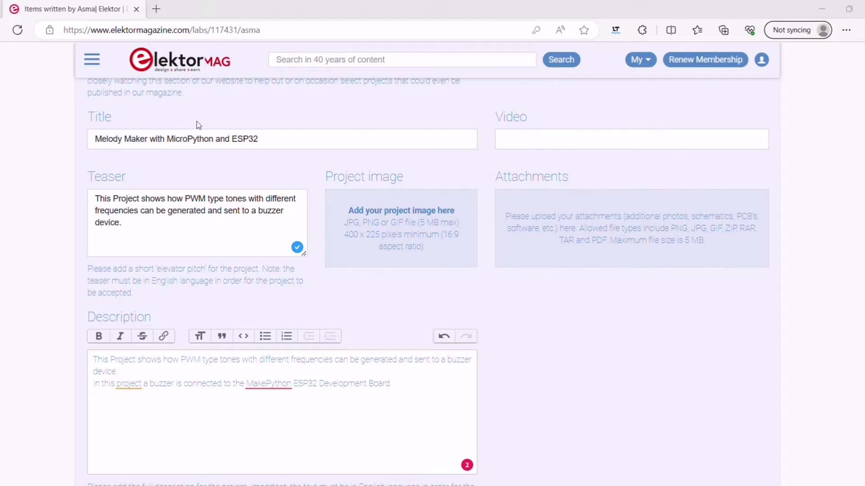
key("Return")
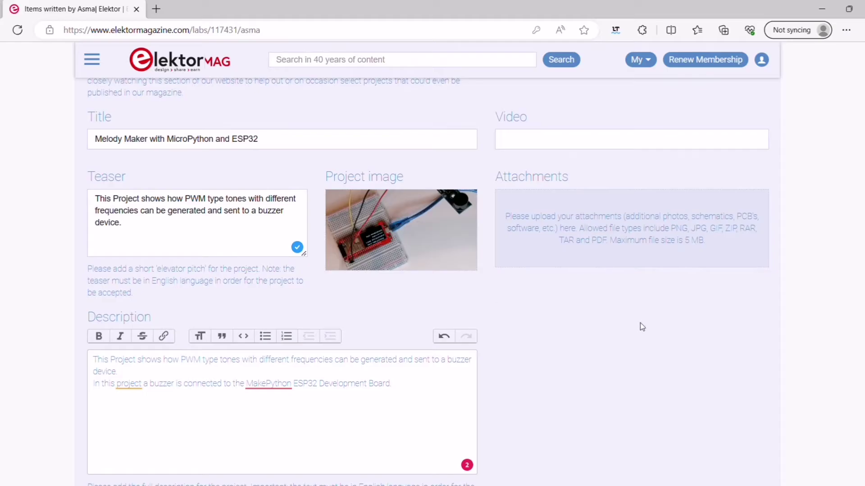
Attach Code.zip and a YouTube video link, setting the attachment type to Software, and save it
left_click(644, 231)
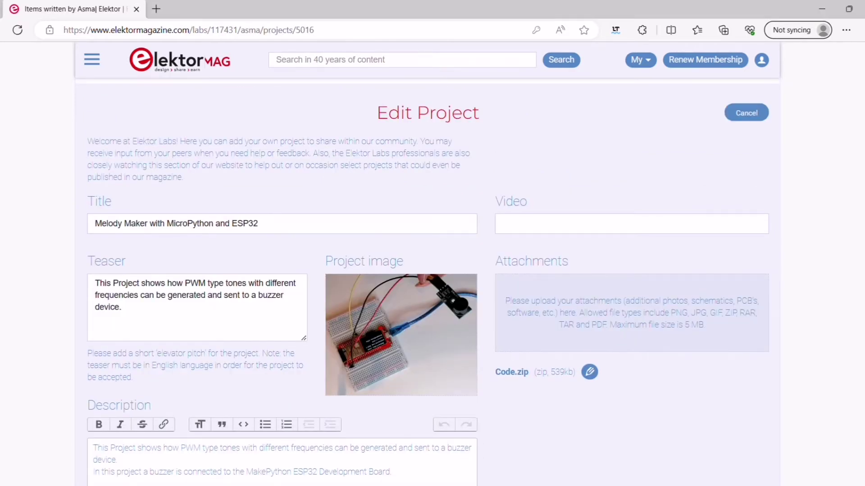
left_click(684, 227)
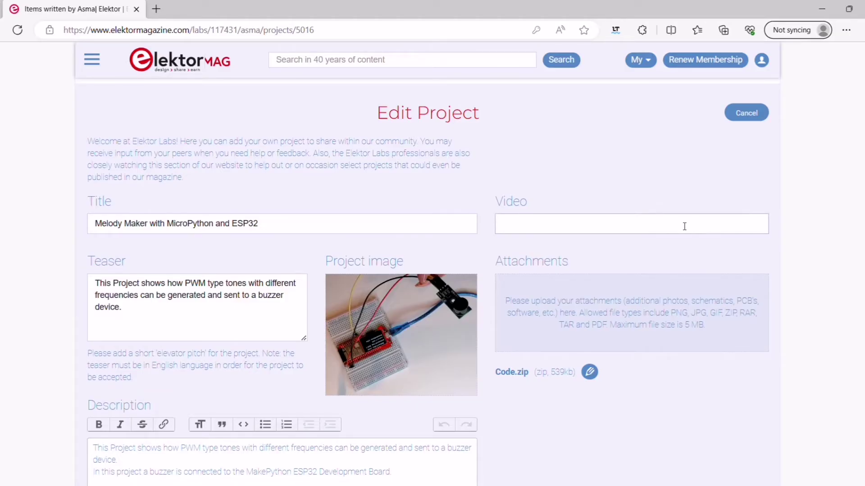
type("https://www.youtube.com/watch?v=r2C1oV5TvMc")
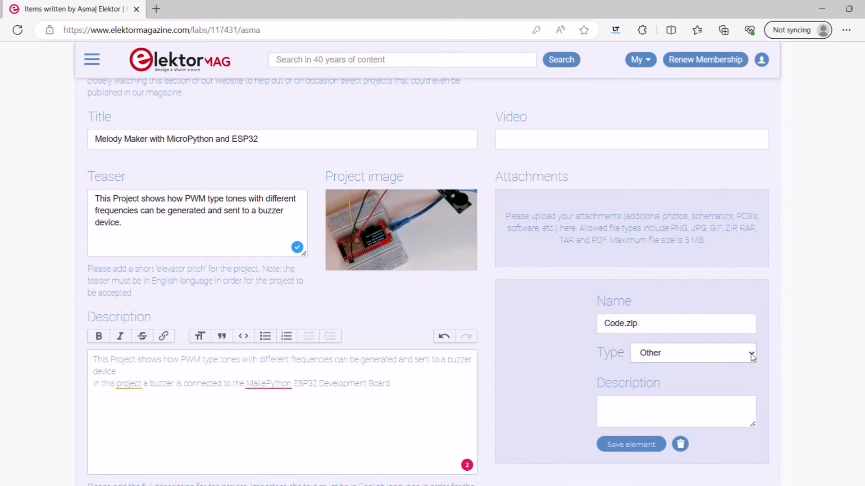
left_click(724, 383)
left_click(628, 445)
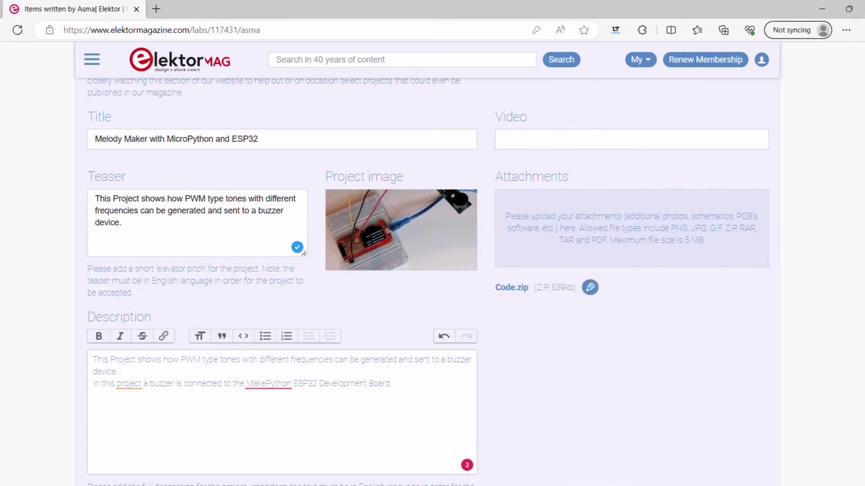
Enter the project in Elektor Helps: Projects and Jumpstarter, pass reCAPTCHA, and submit with Save Project
scroll(863, 359, "down", 7)
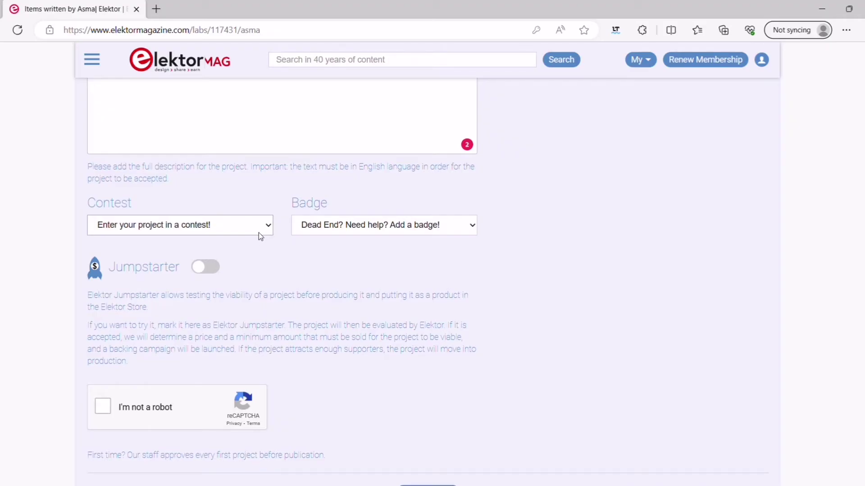
left_click(244, 271)
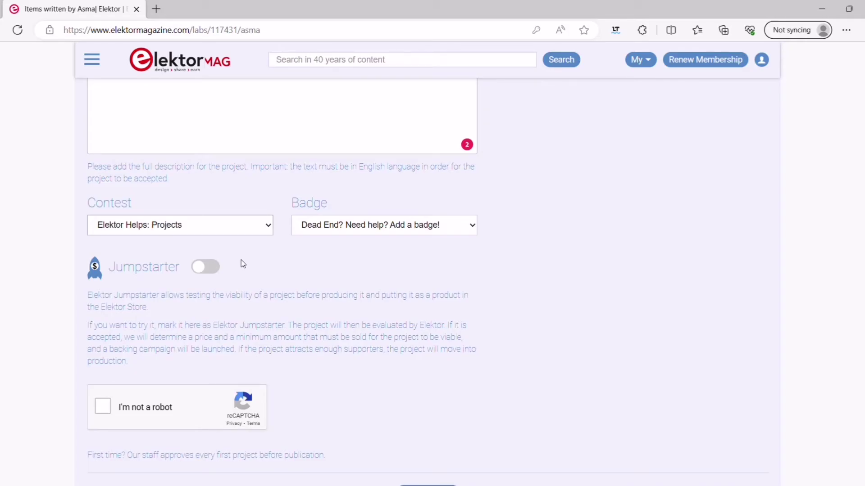
left_click(212, 267)
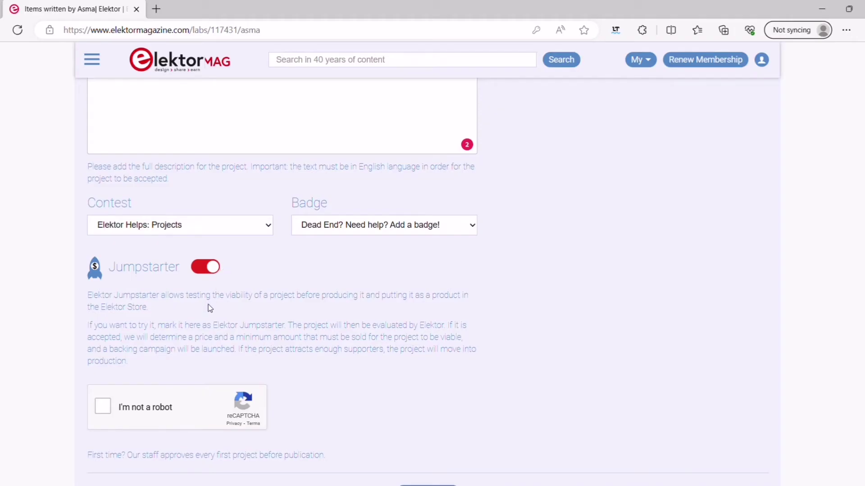
left_click(108, 408)
scroll(428, 293, "down", 1)
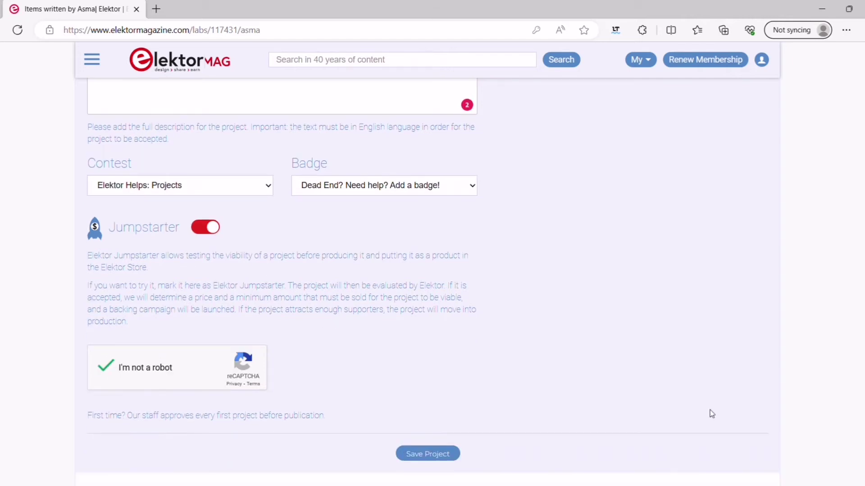
left_click(434, 455)
Resubmit the form and confirm the Melody Maker project appears as a Draft under My Projects
left_click(433, 457)
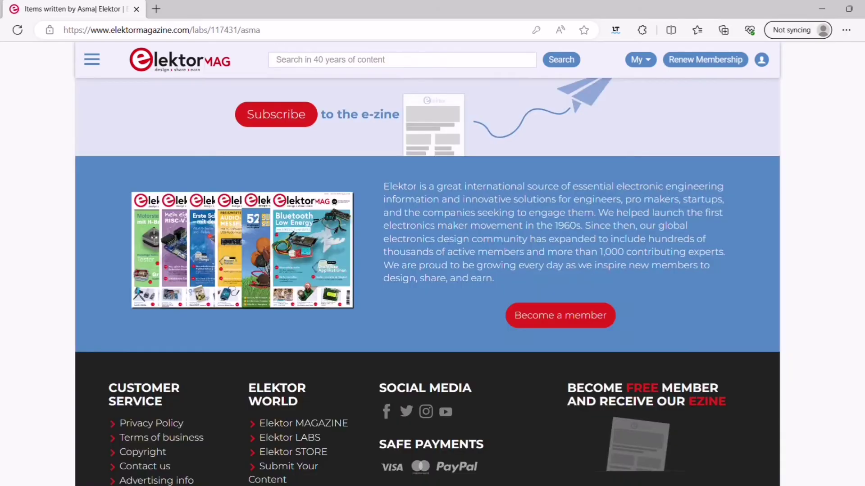
scroll(857, 189, "down", 5)
scroll(856, 206, "up", 1)
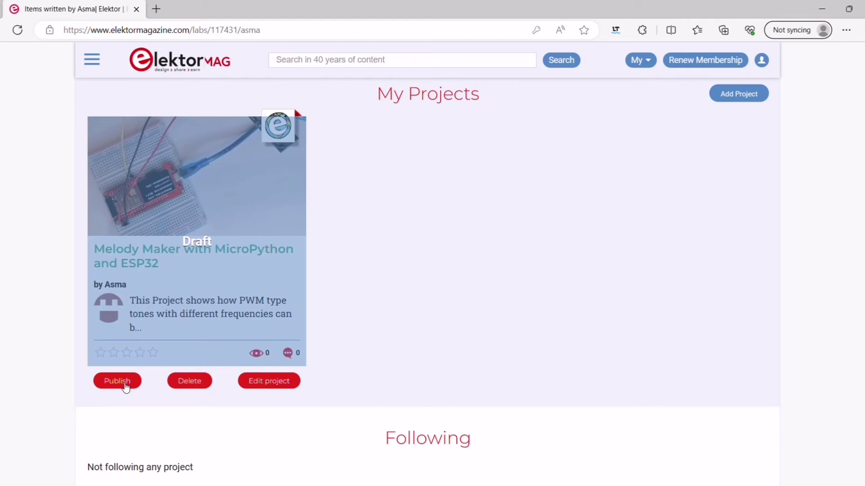
scroll(665, 334, "up", 8)
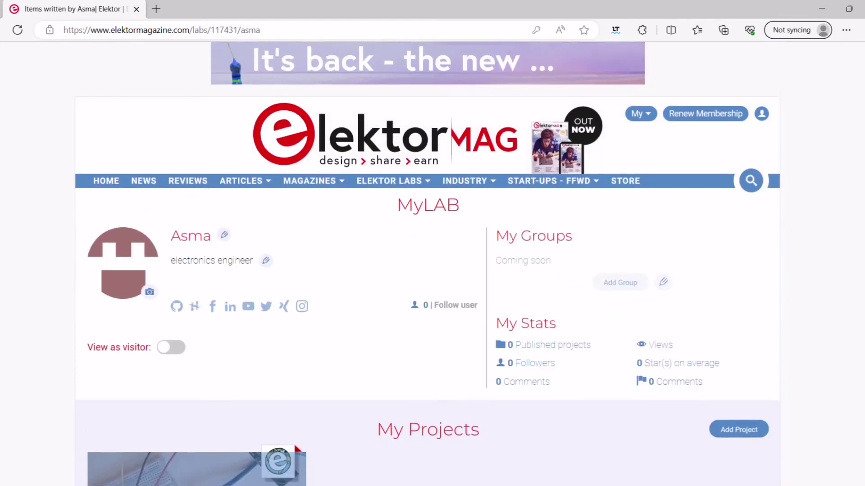
Open the community project overview and try sorting it by Most popular, then return to Latest
left_click(406, 211)
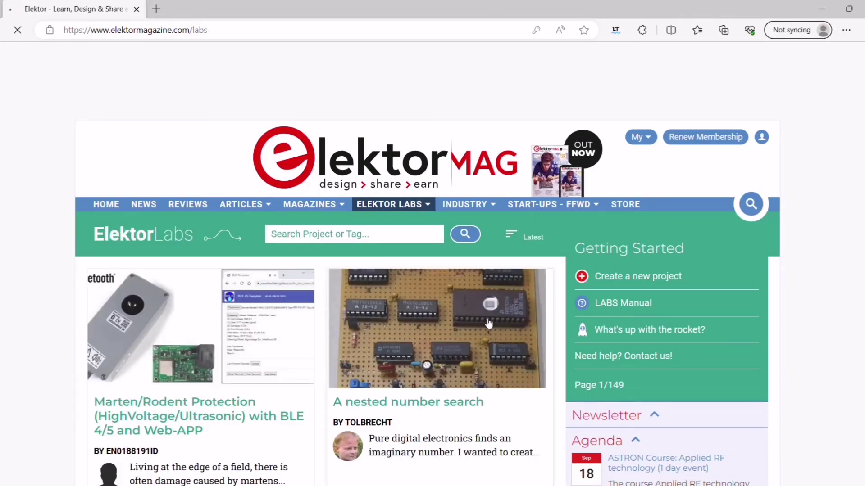
scroll(842, 208, "down", 2)
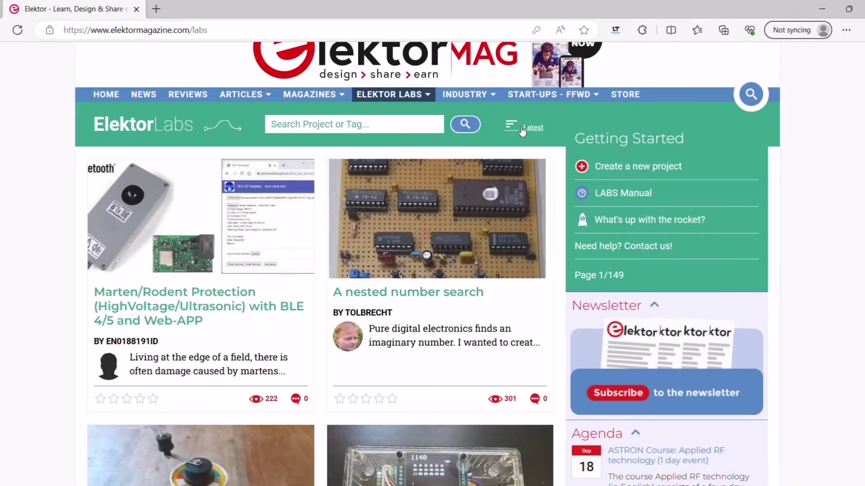
left_click(516, 130)
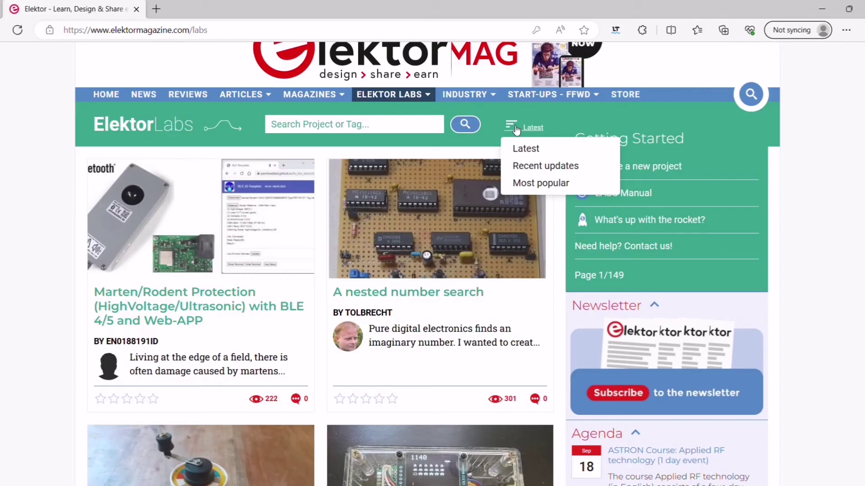
left_click(526, 185)
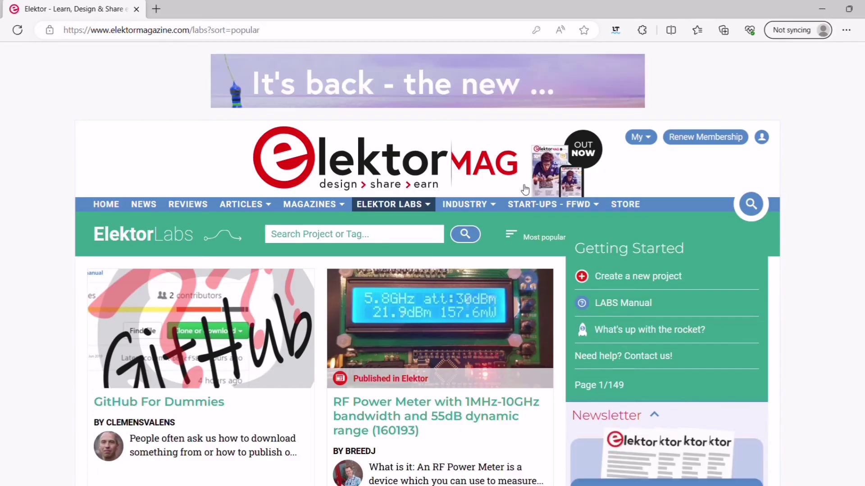
key("alt+Left")
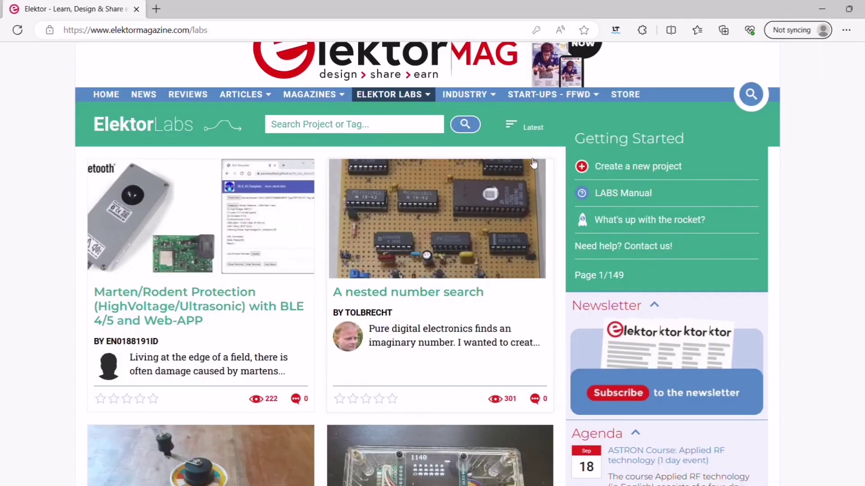
left_click(517, 130)
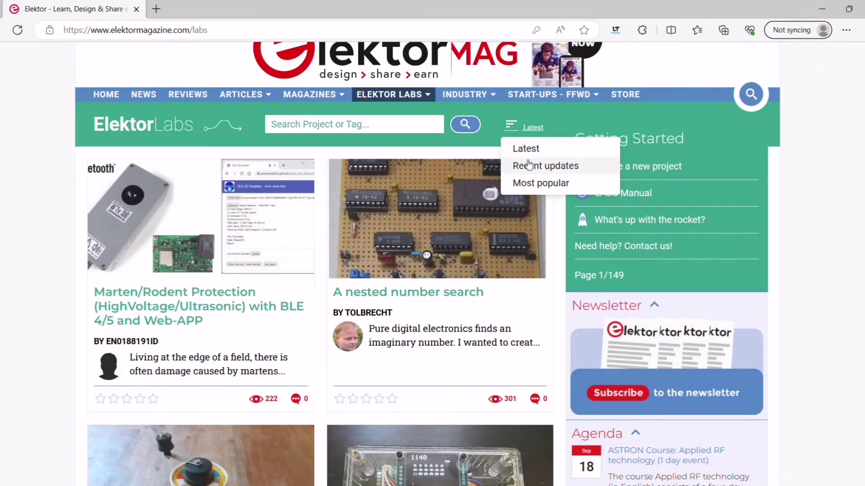
Sort the listing by Most popular and advance to page 2 of 149
left_click(525, 184)
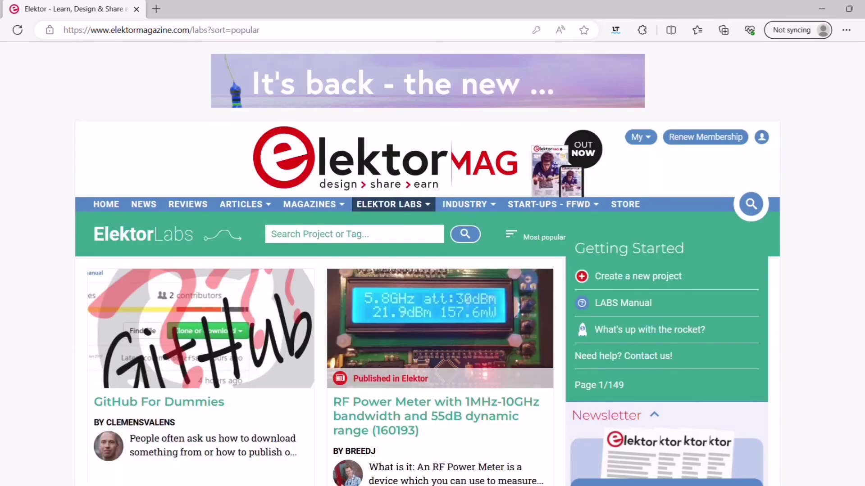
scroll(428, 279, "down", 13)
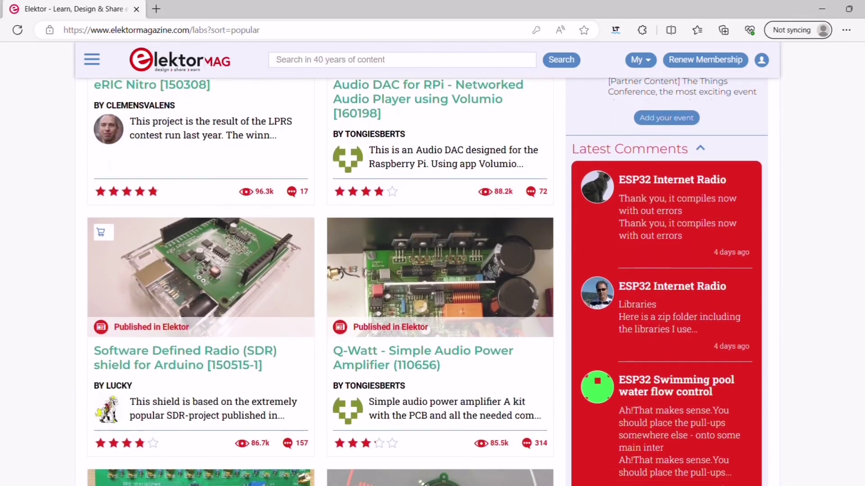
scroll(428, 279, "down", 5)
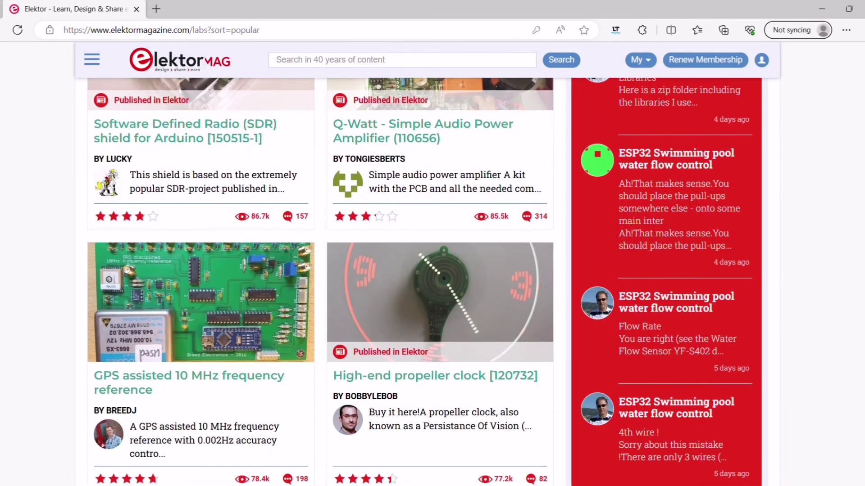
scroll(428, 279, "down", 5)
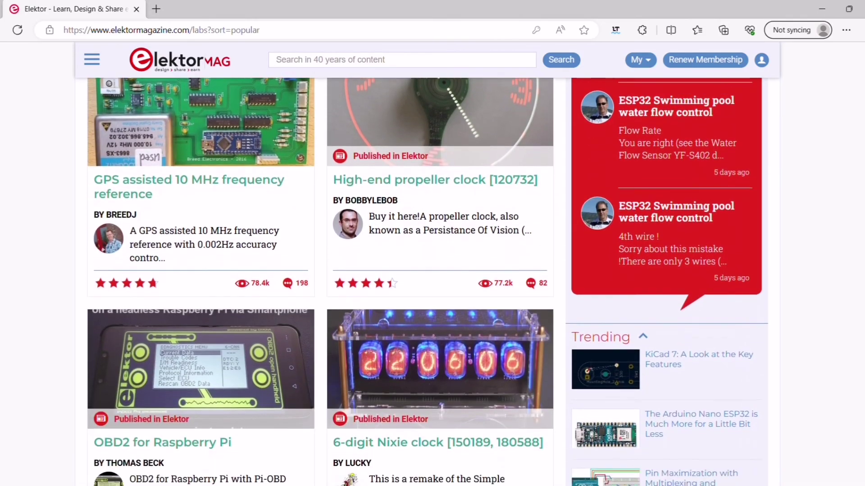
scroll(428, 279, "down", 9)
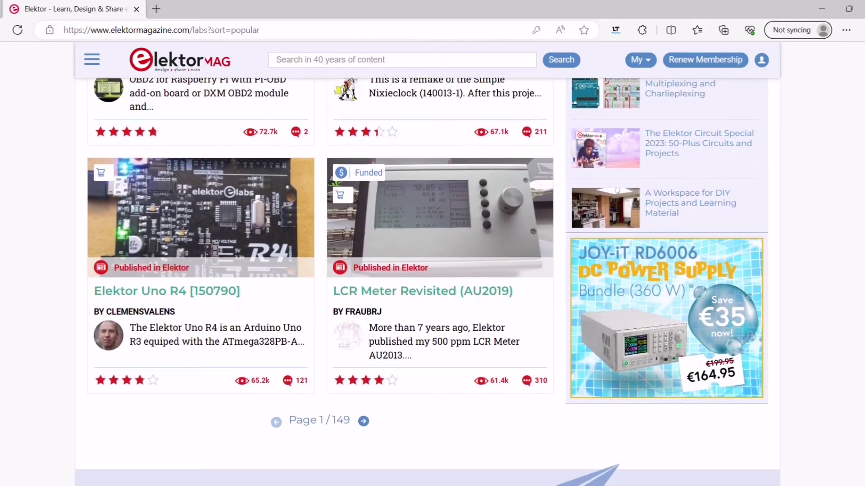
scroll(428, 280, "down", 1)
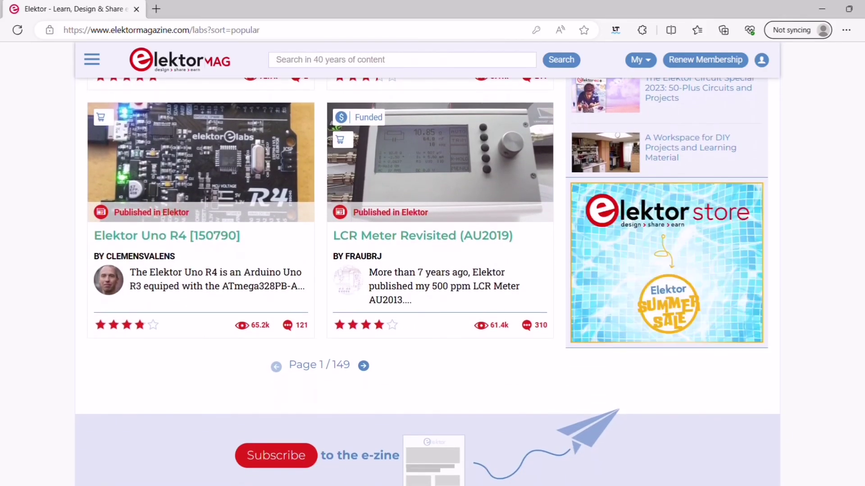
scroll(479, 388, "down", 1)
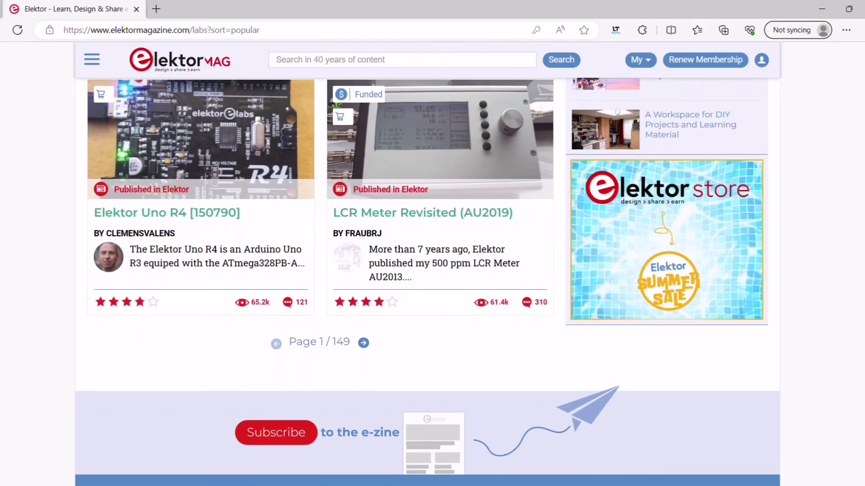
left_click(363, 346)
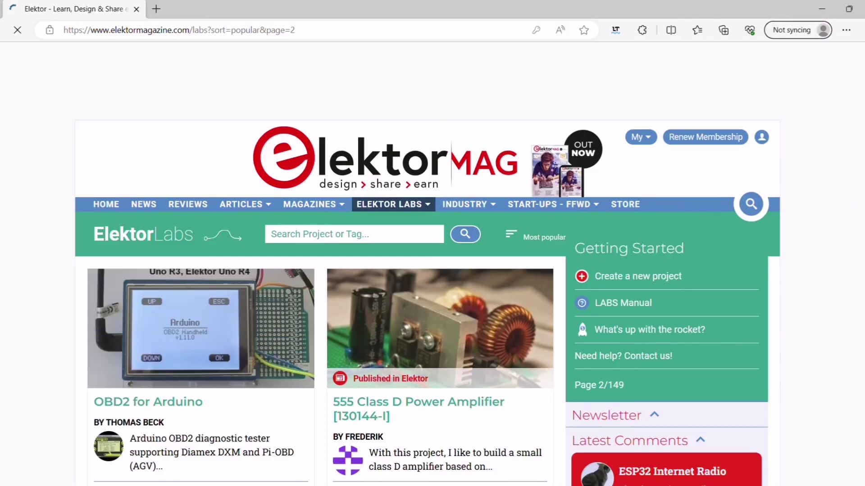
Open '555 Class D Power Amplifier [130144-I]' and scroll through its project elements and discussion
left_click(453, 406)
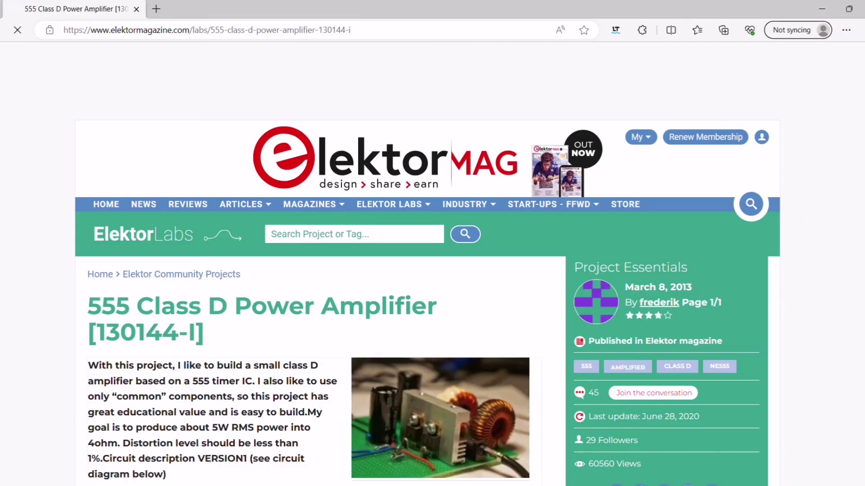
scroll(594, 231, "down", 12)
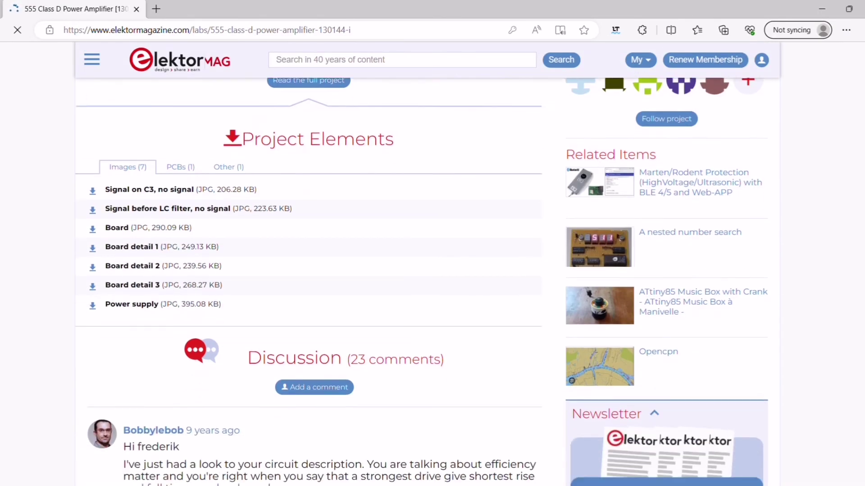
scroll(422, 279, "down", 15)
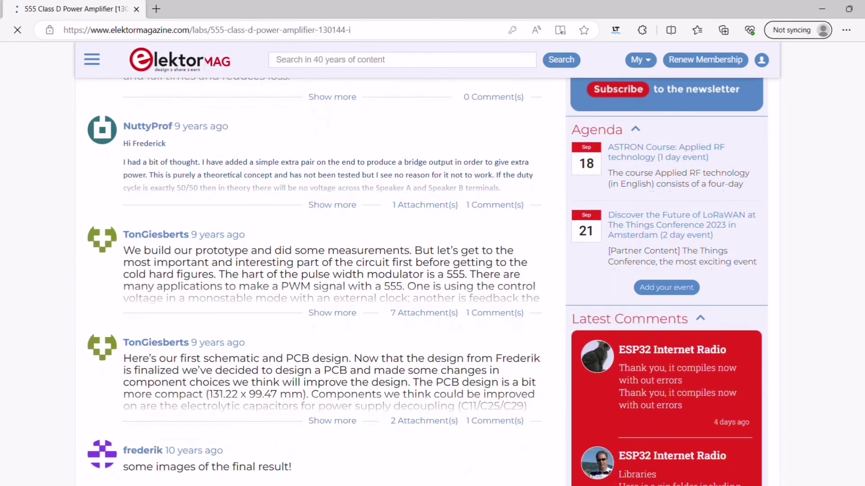
scroll(833, 69, "down", 9)
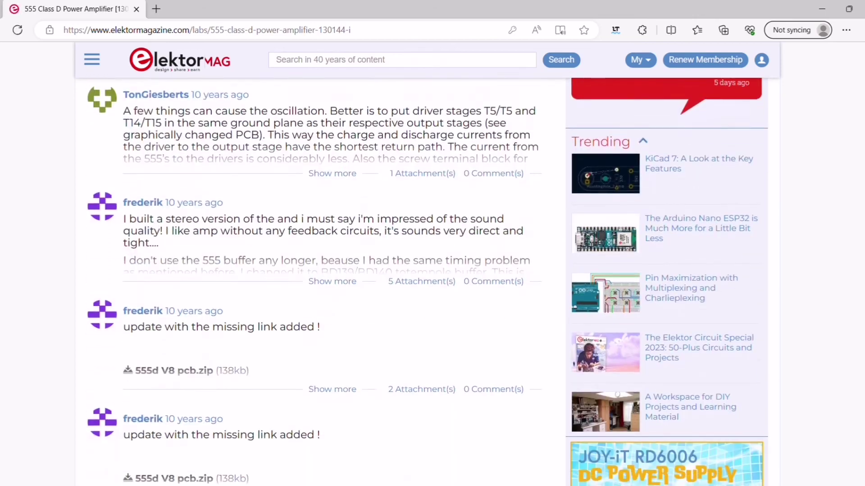